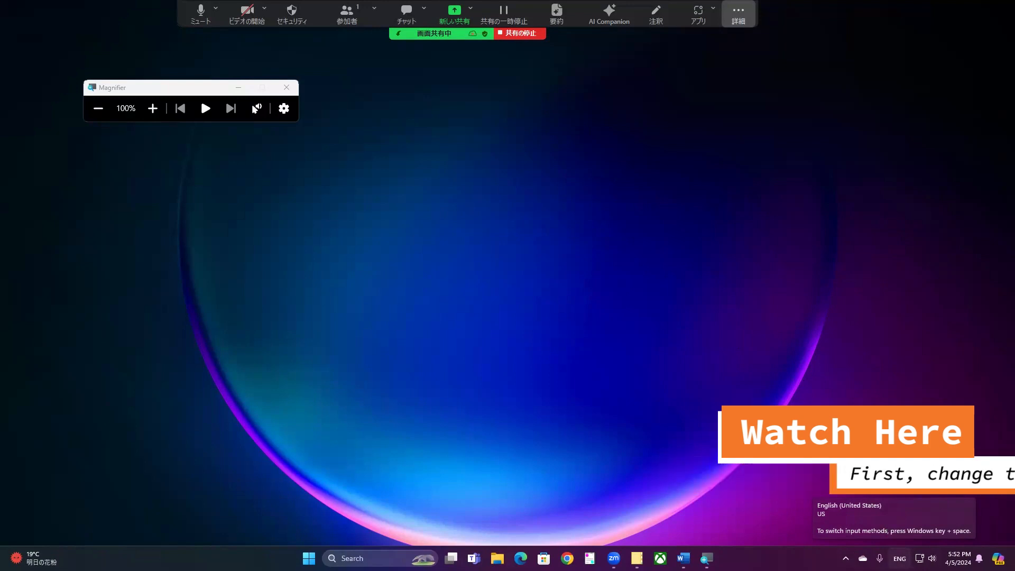
Switch the keyboard layout to Japanese Microsoft IME and set its input mode to Hiragana.
left_click(899, 558)
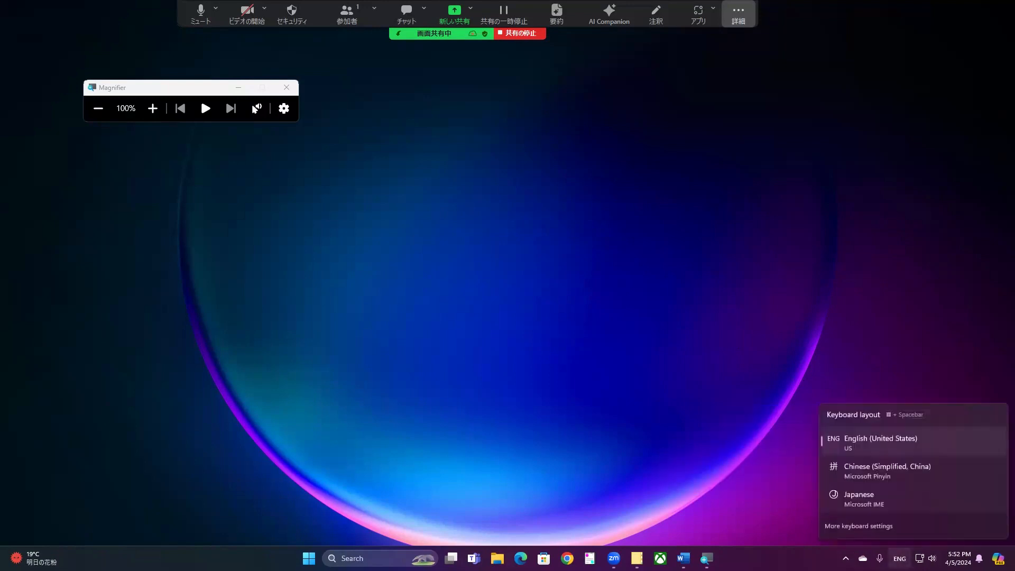
left_click(882, 502)
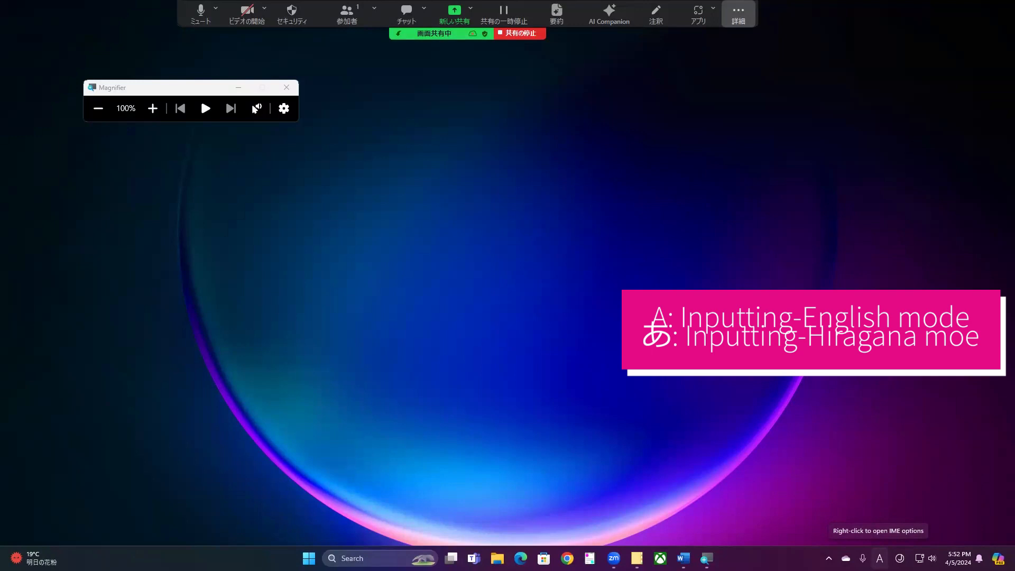
left_click(879, 558)
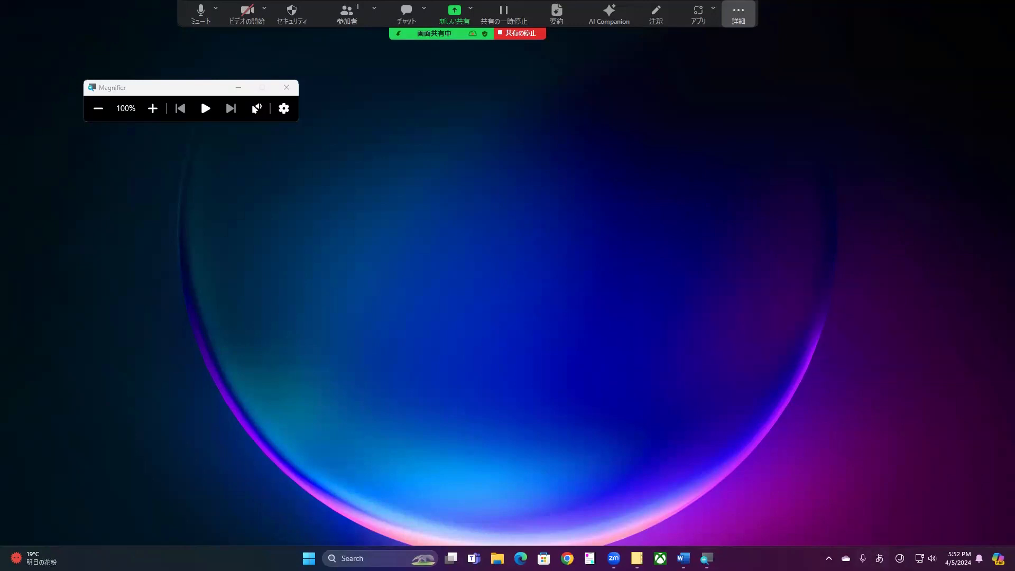
Switch to the Word document 文書 1 and enable Hiragana input on the empty line below the Hiragana heading.
mouse_move(683, 558)
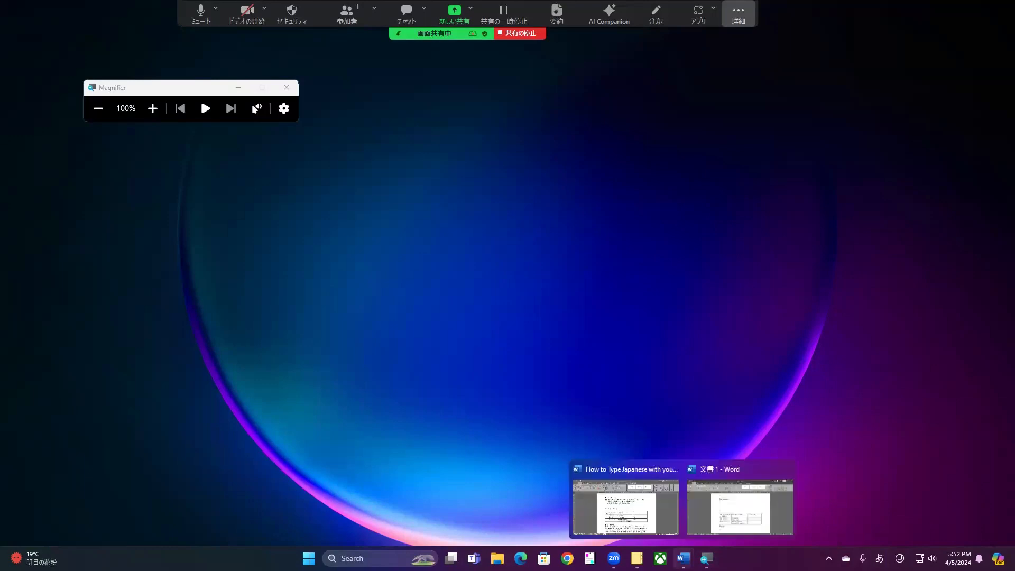
left_click(708, 528)
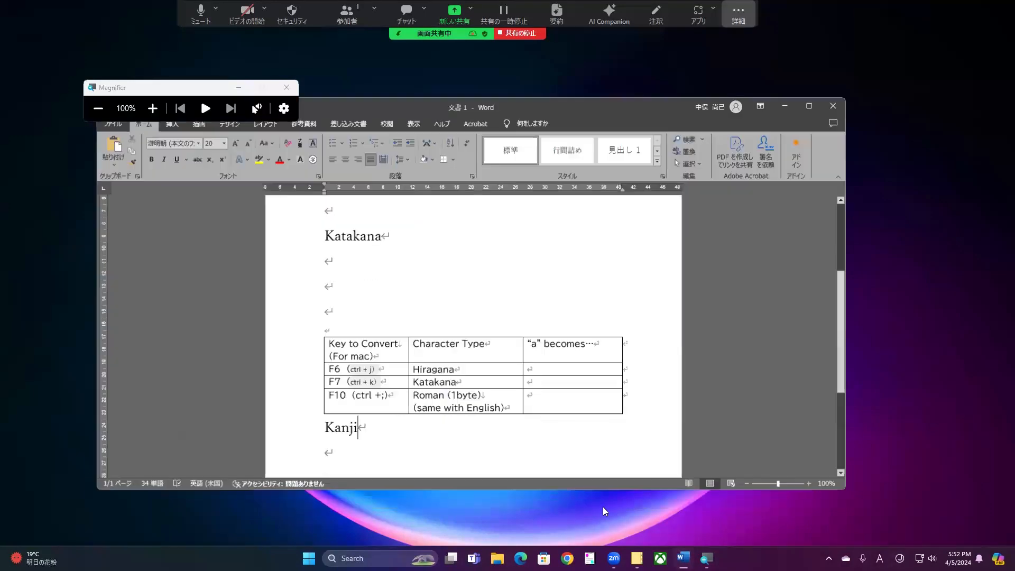
scroll(538, 408, "up", 4)
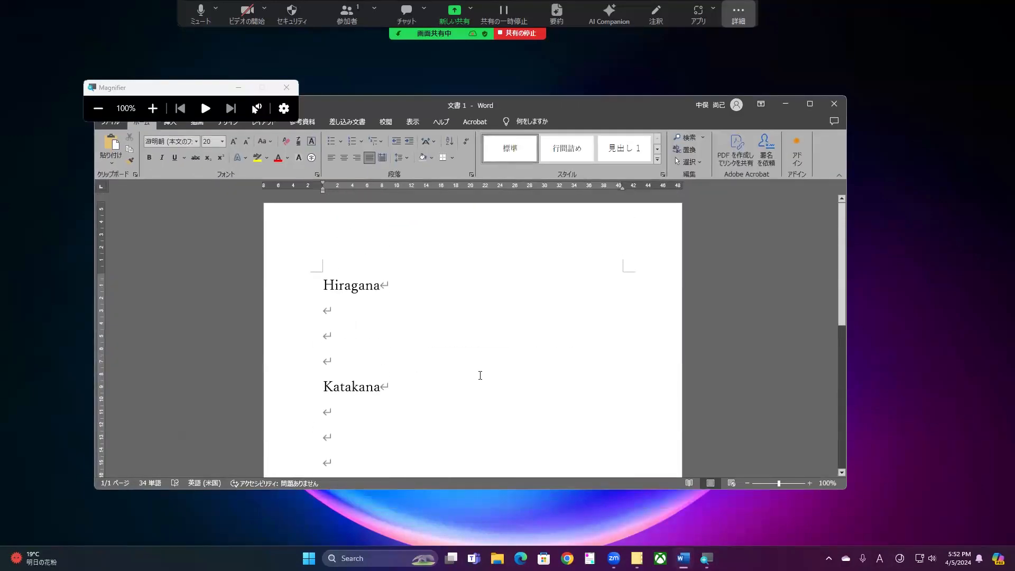
left_click(331, 297)
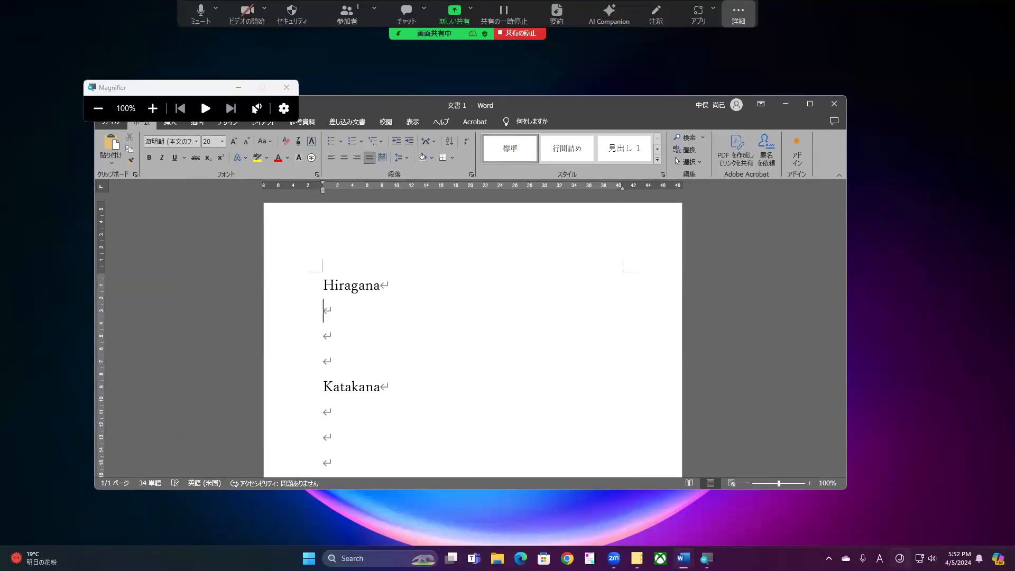
key("Zenkaku_Hankaku")
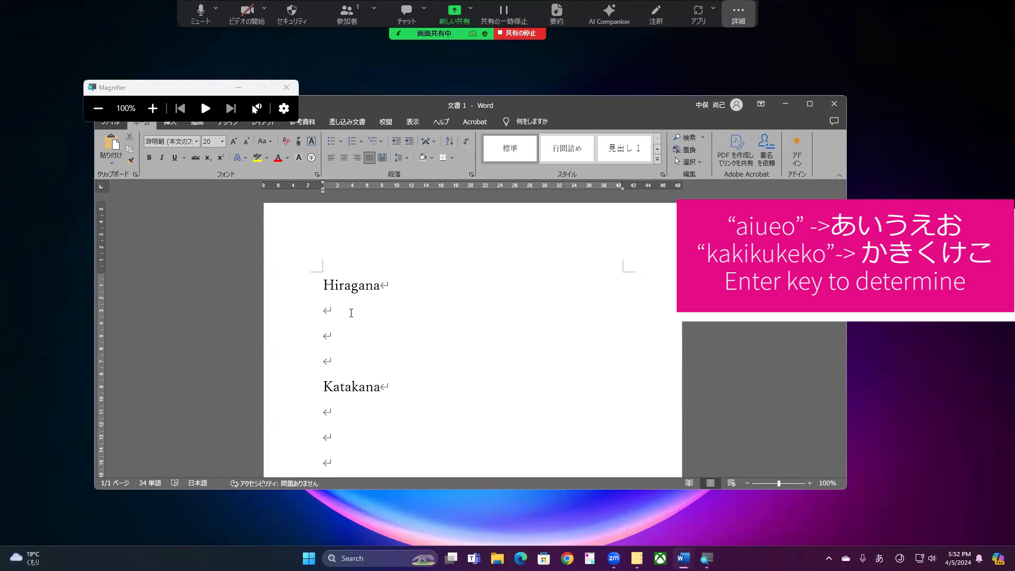
Enter あいうえお on the first line below the Hiragana heading.
type("a")
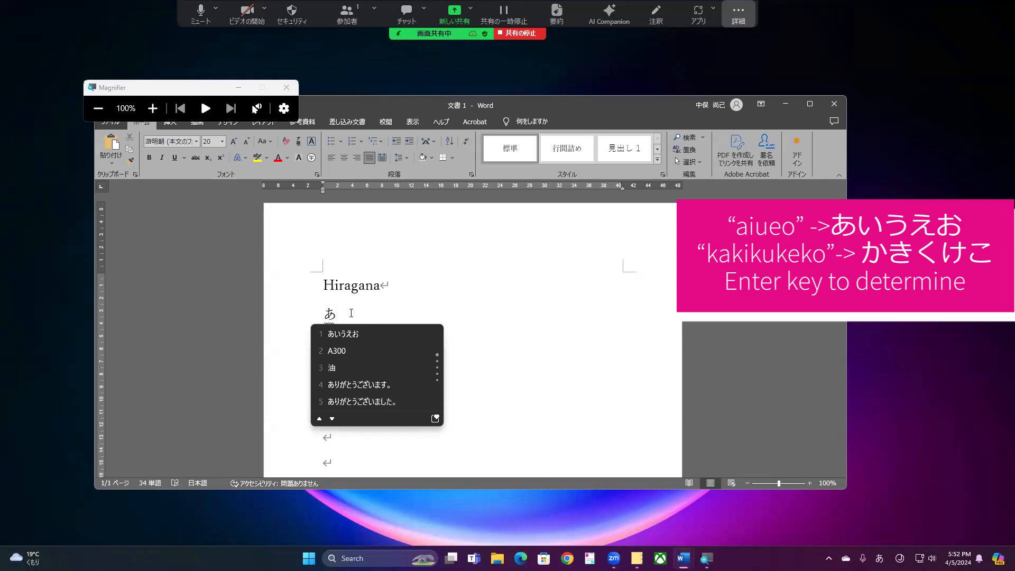
type("i")
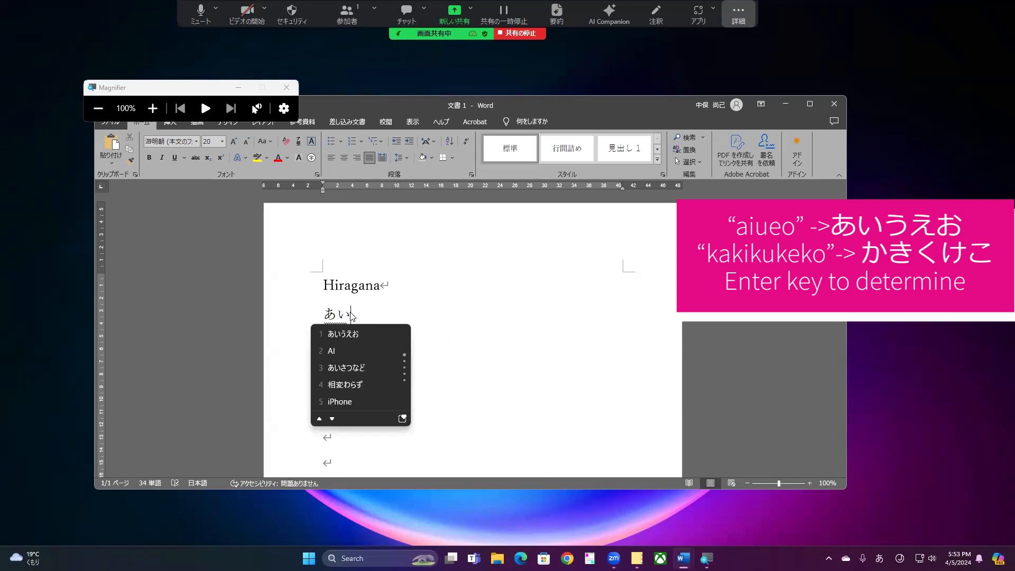
type("ueo")
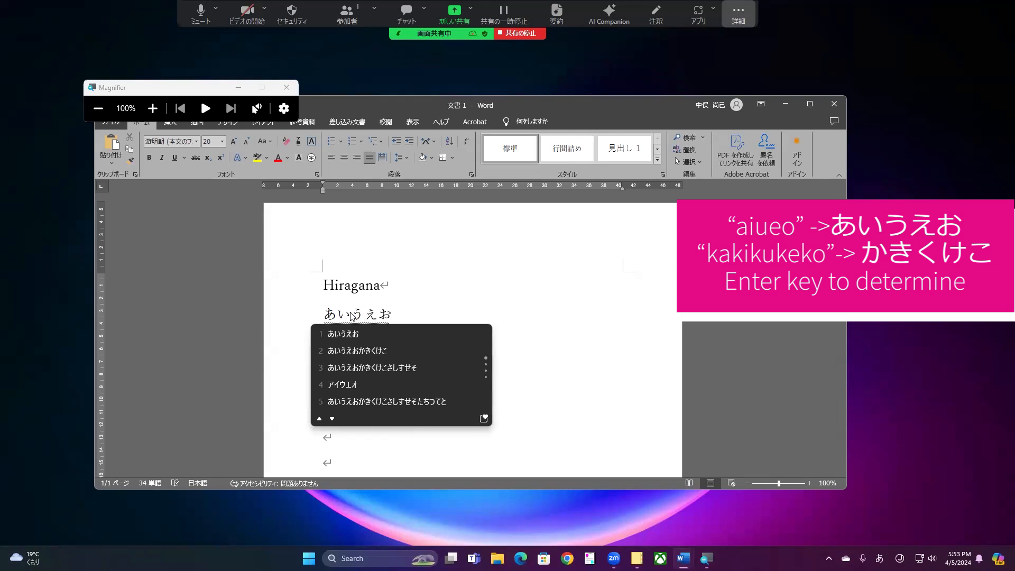
key("Return")
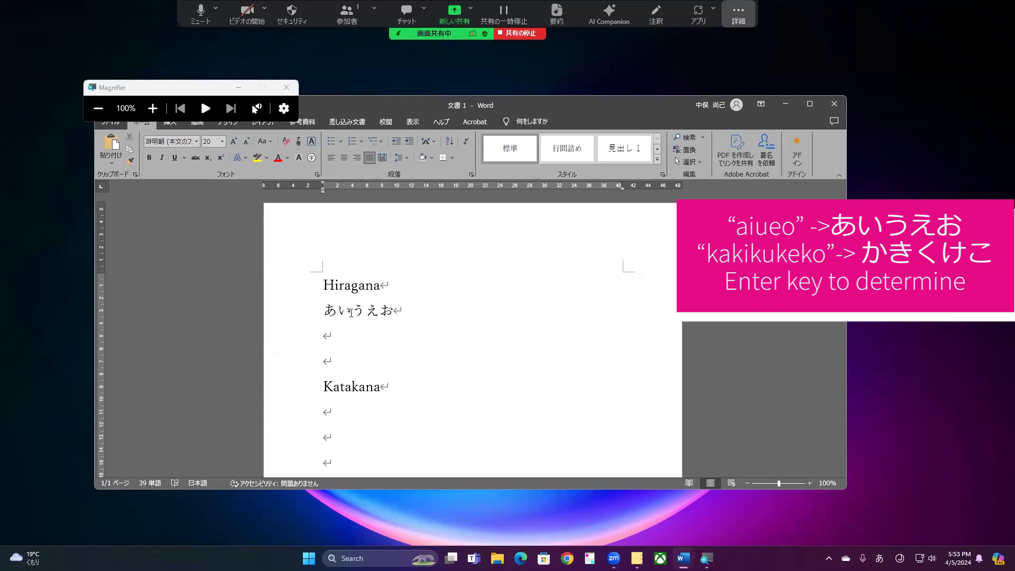
Add a new line below あいうえお containing かきくけこ.
key("Return")
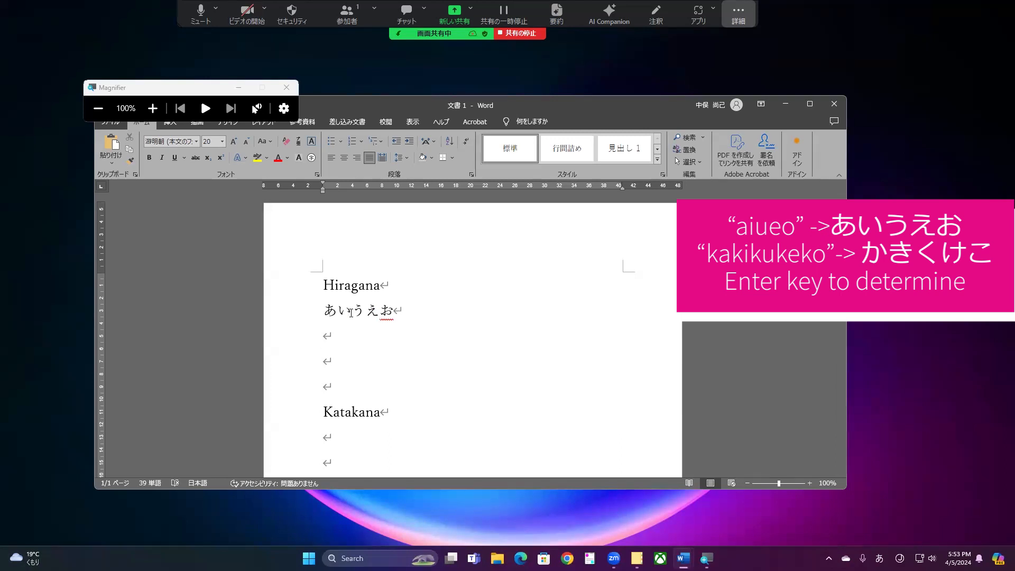
type("ka")
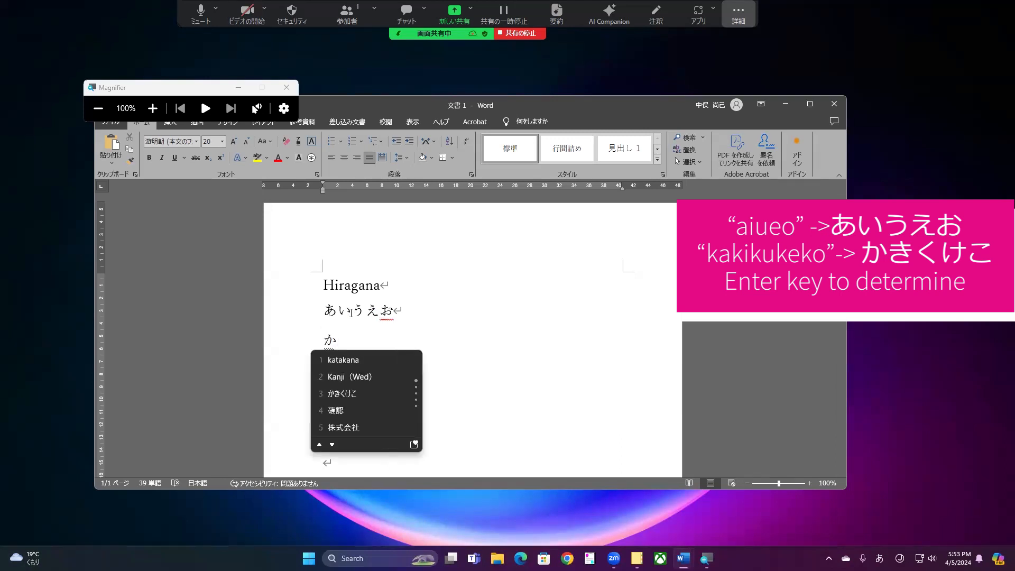
type("ki")
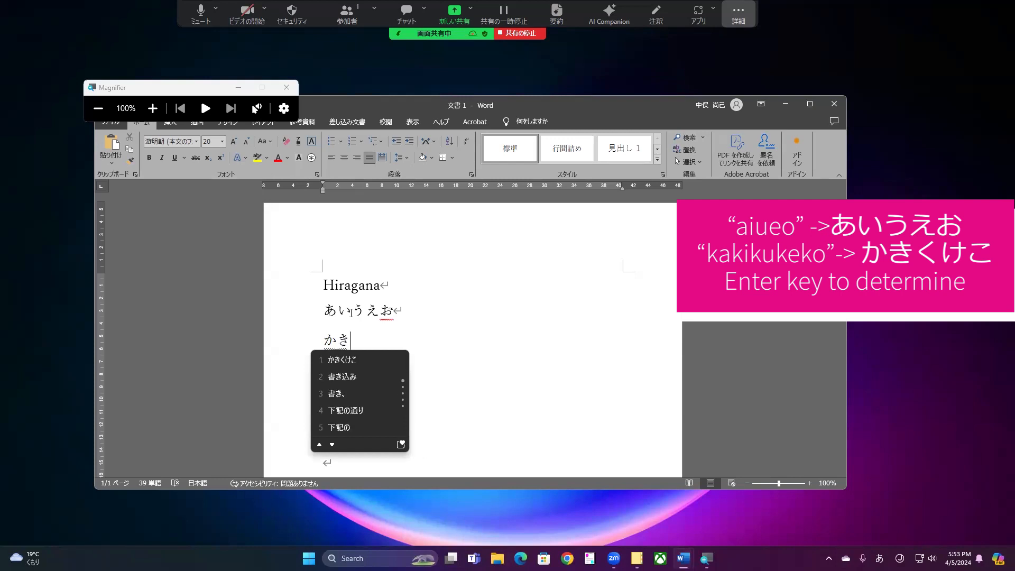
type("ku")
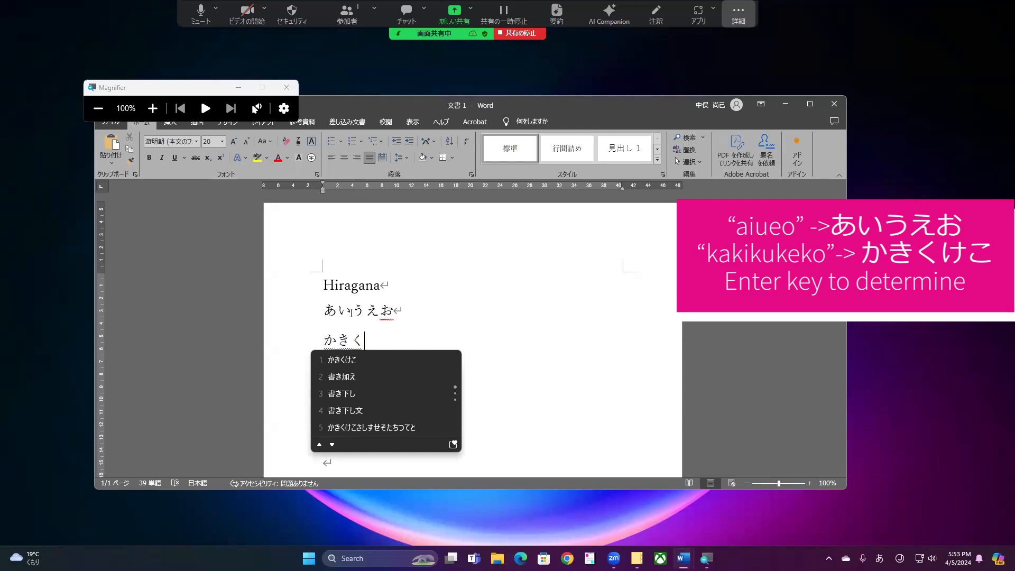
type("ke")
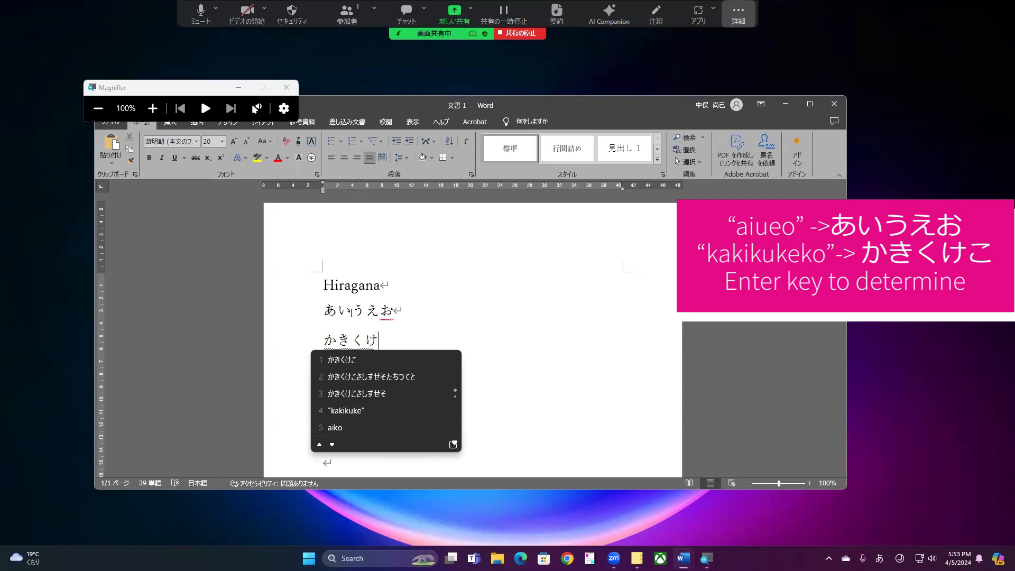
type("ko")
key("Return")
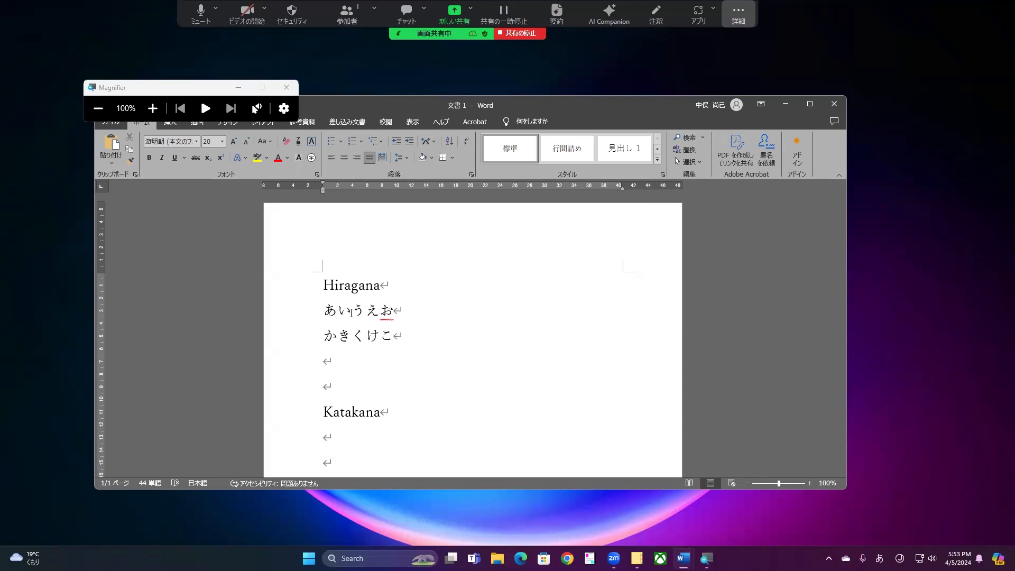
Enter あ on the first line below the Katakana heading and convert it to the katakana ア.
key("Down")
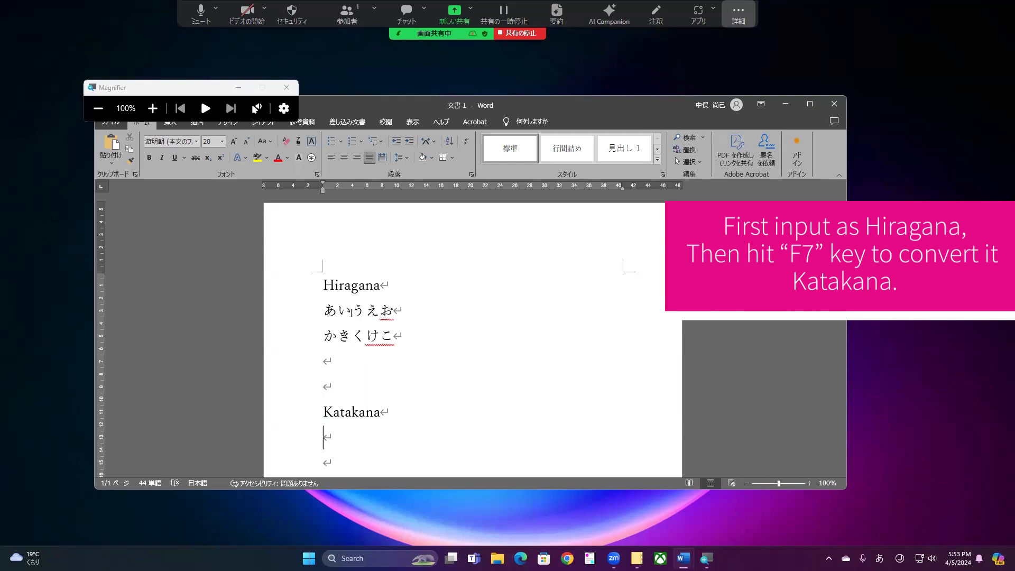
type("あ")
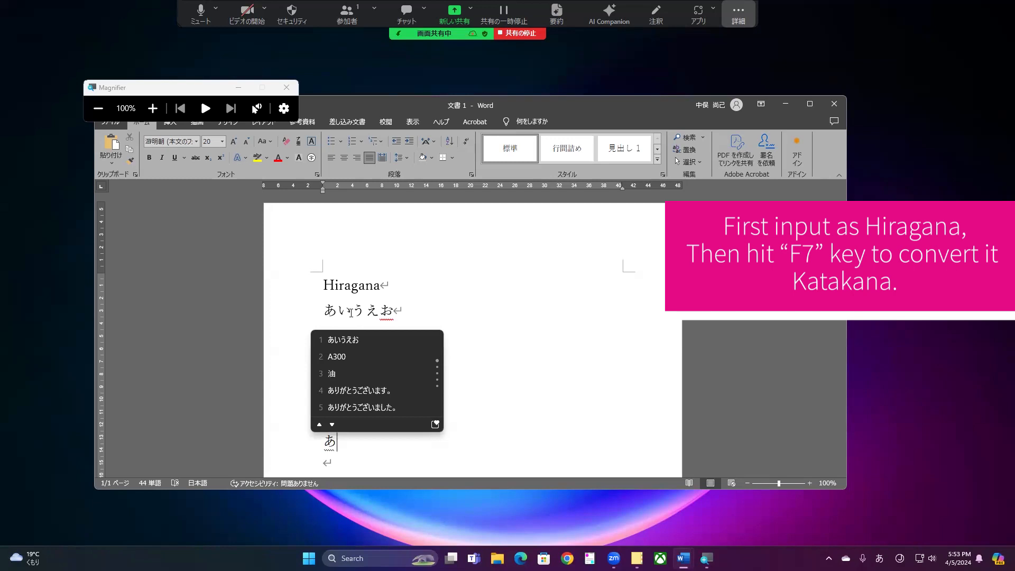
key("F7")
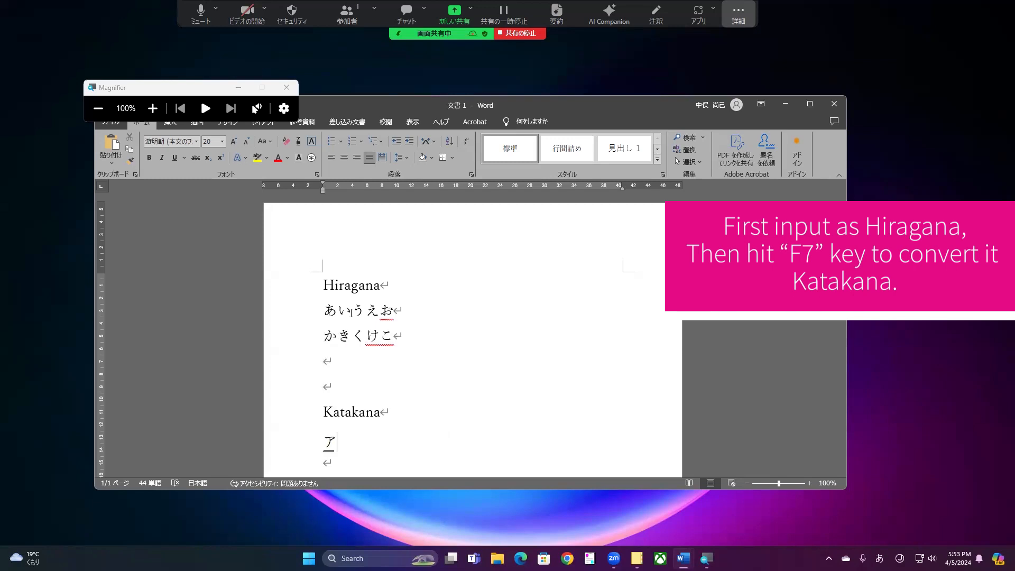
key("Return")
Enter かきくけこ on a new line below ア and convert it to カキクケコ.
key("Return")
type("かきくけこ")
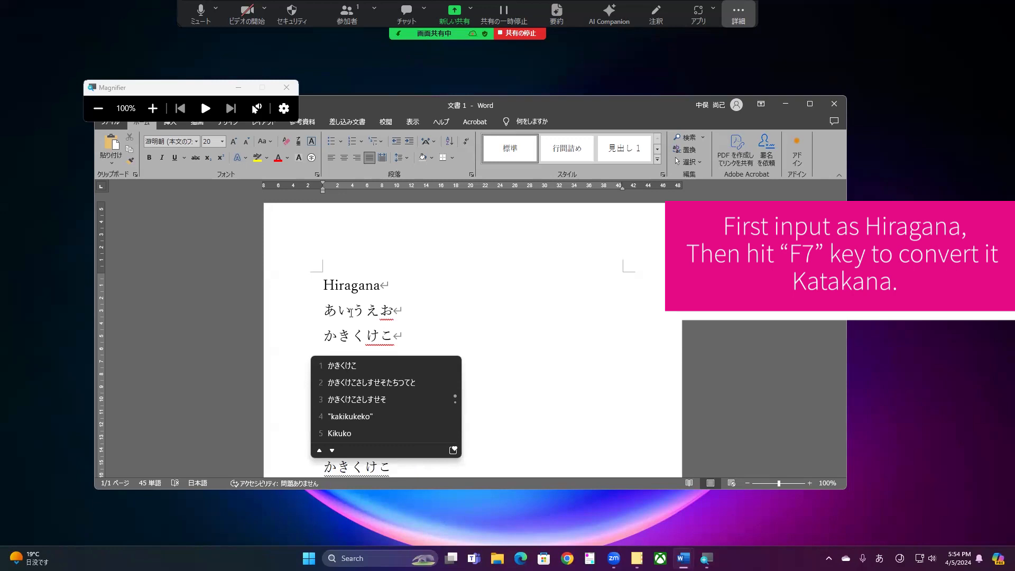
key("F7")
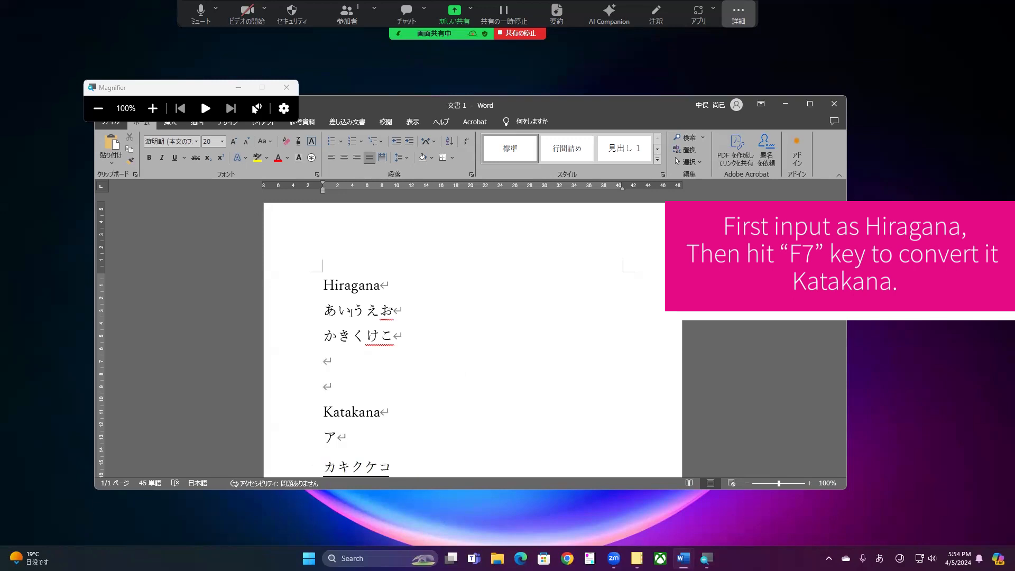
key("Return")
Enter the hiragana あ in the Hiragana row of the table's “a” becomes… column.
key("Down")
key("Down")
key("Down")
key("Down")
key("Down")
key("Down")
key("Down")
key("Down")
key("Down")
key("Down")
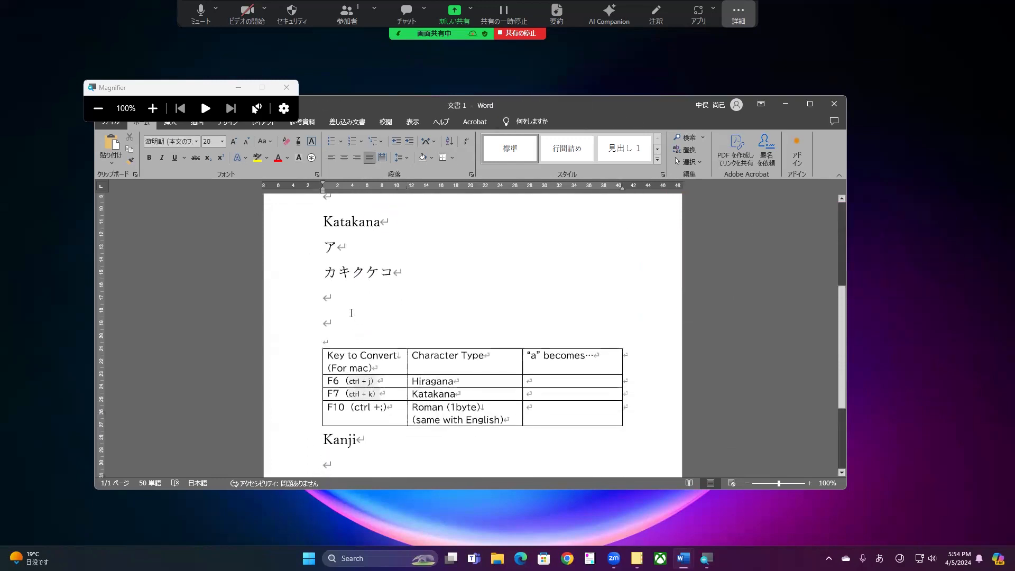
left_click(548, 384)
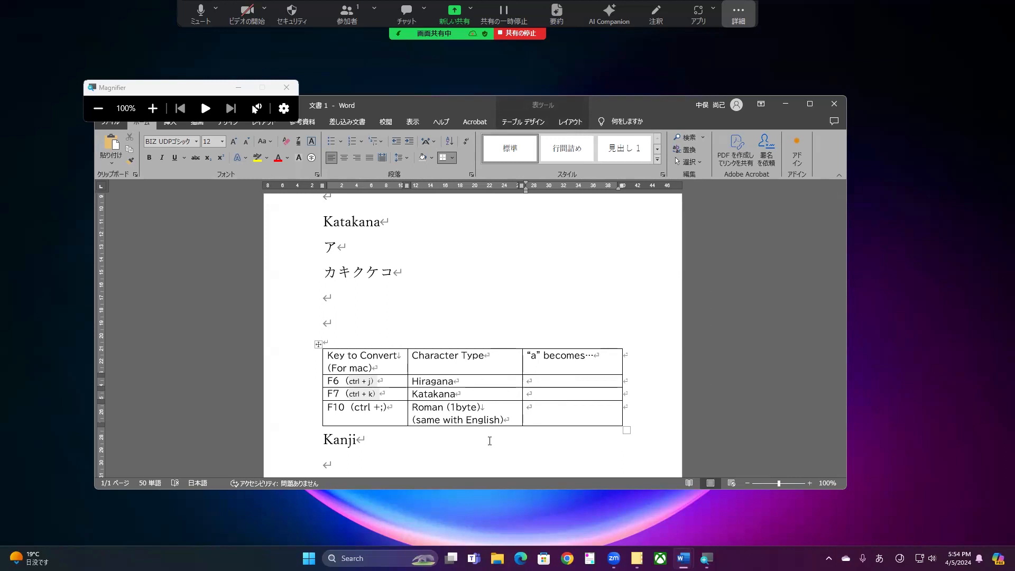
type("a")
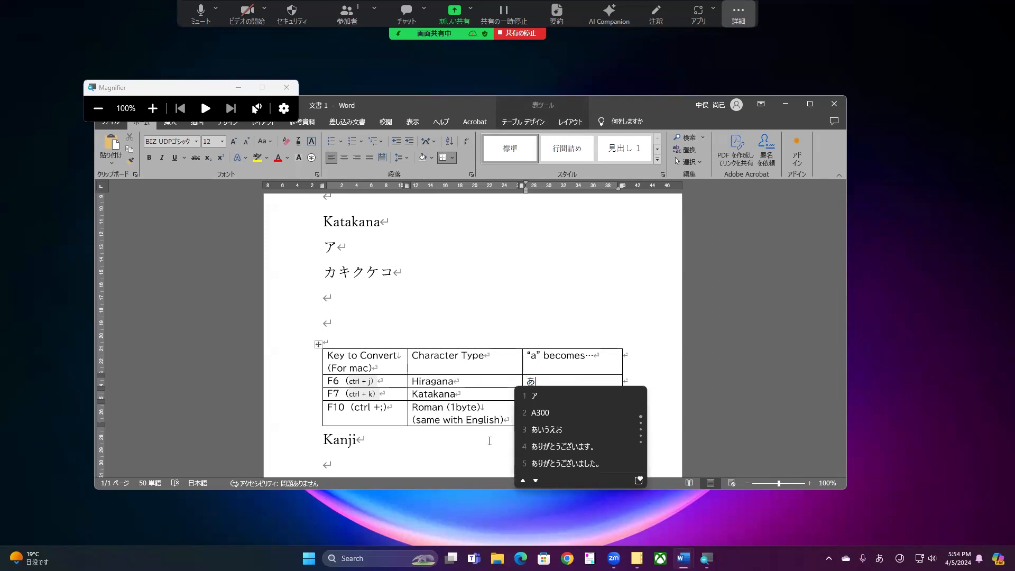
key("Escape")
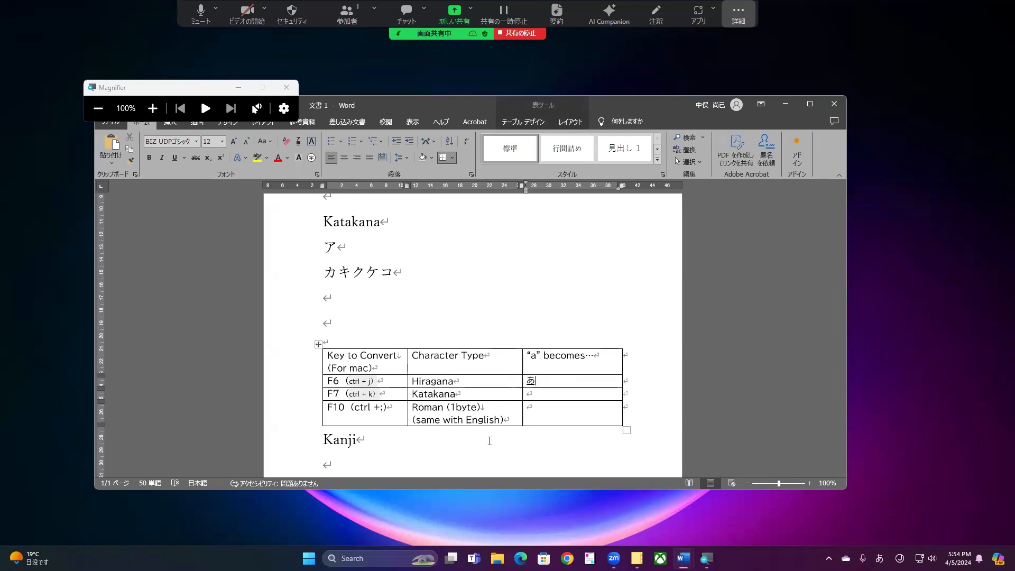
key("Return")
Enter the katakana ア in the Katakana row of the “a” becomes… column.
type("a")
key("F7")
key("Return")
Enter “a” in the table's Roman (1byte) row and convert it to the Roman letter A.
type("a")
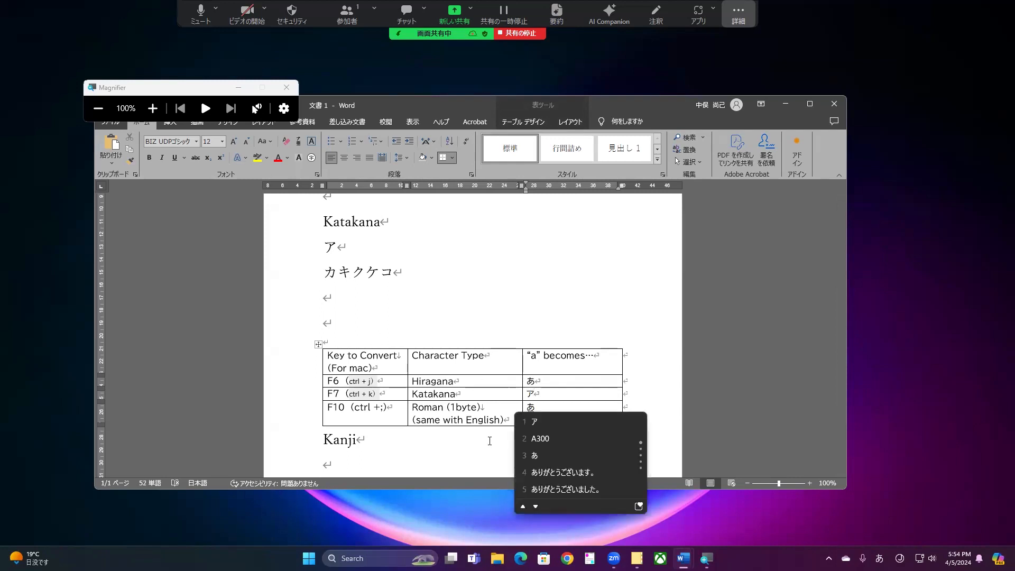
key("Escape")
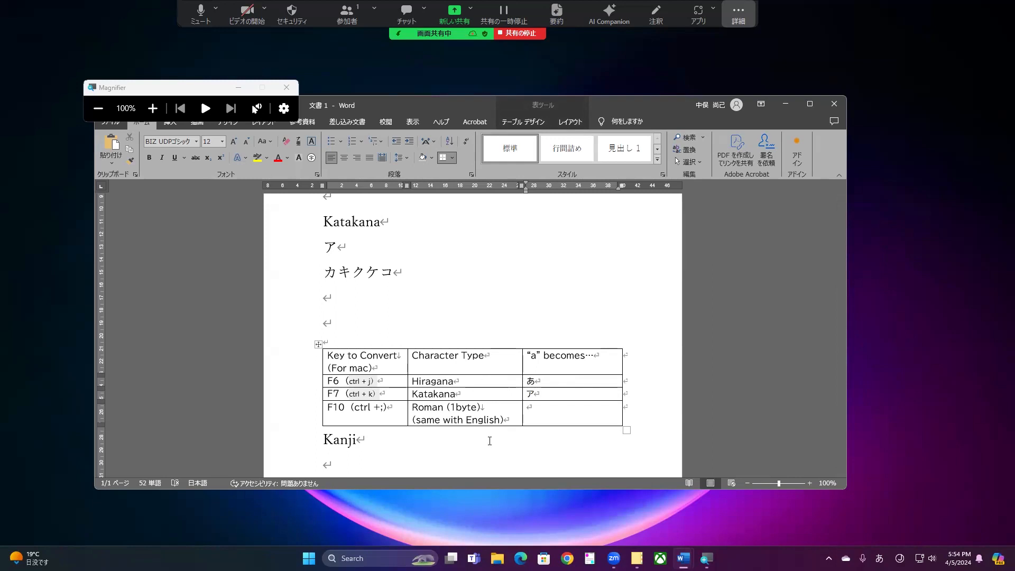
type("a")
key("F10")
key("Return")
Enter the hiragana いち on the empty line below the Kanji heading.
left_click(490, 440)
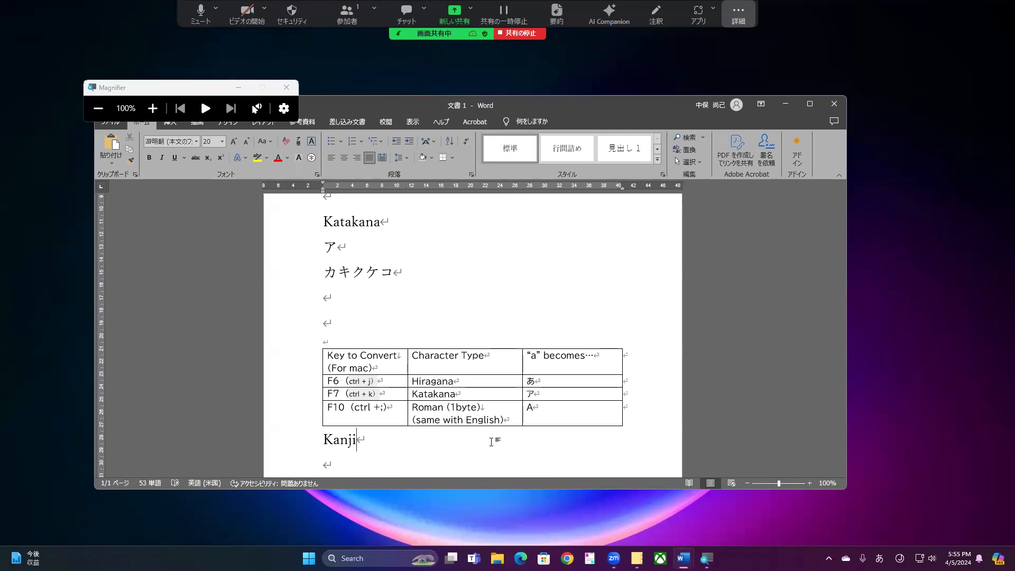
scroll(442, 419, "down", 4)
key("Down")
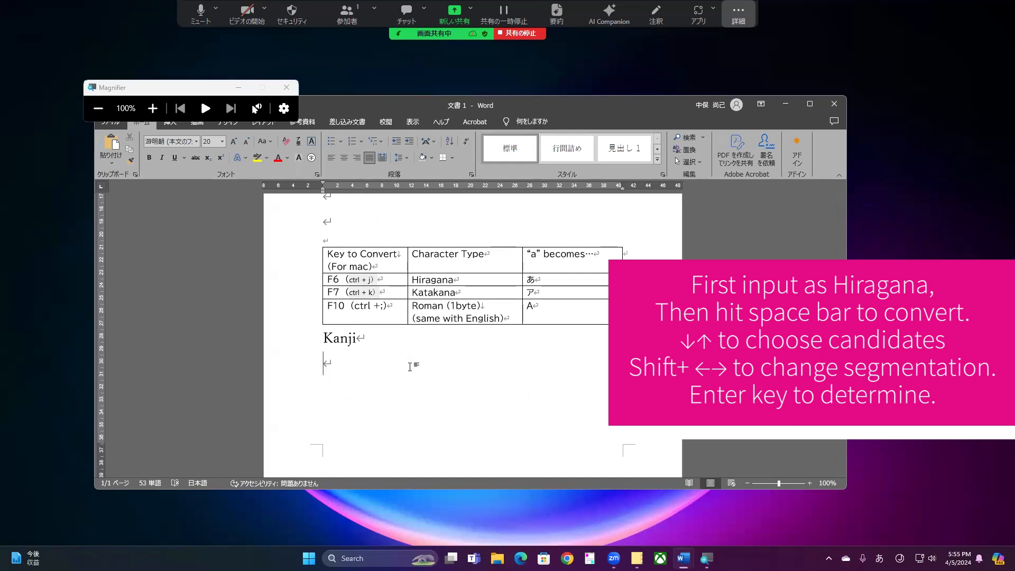
type("ichi")
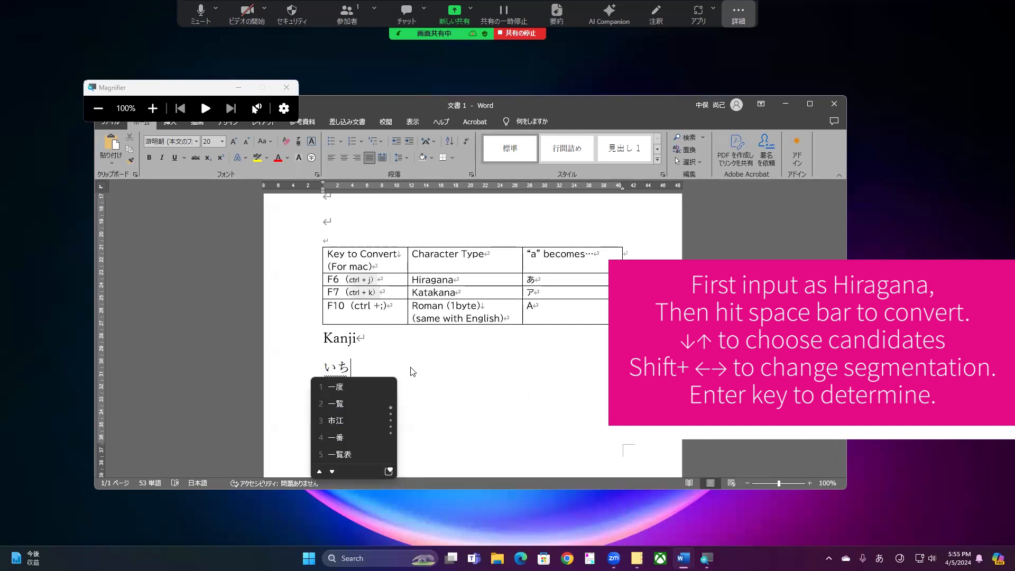
Look through the kanji conversion candidates for いち and return the text to hiragana.
key("space")
key("Down")
key("Down")
key("Down")
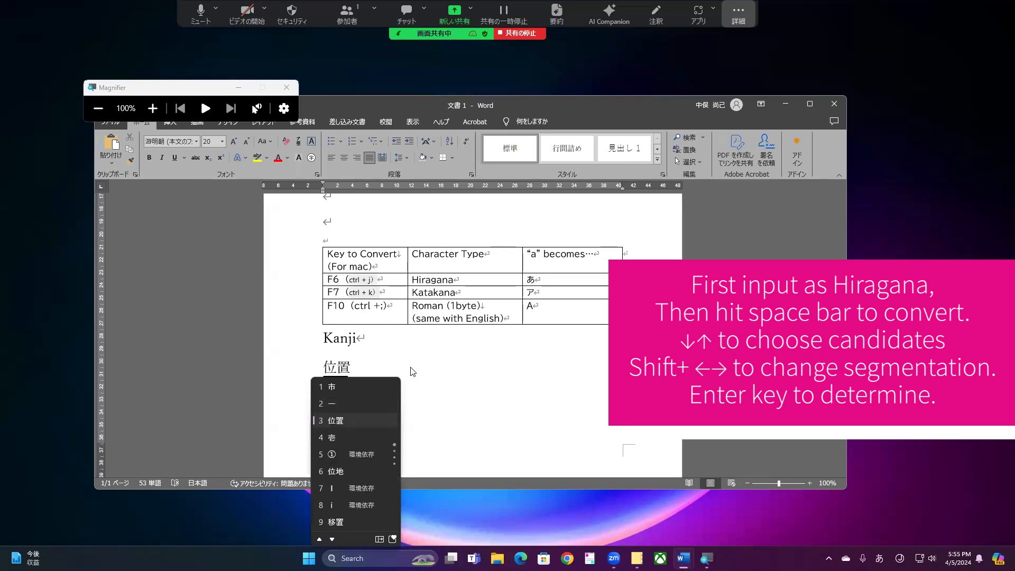
key("Up")
key("Up")
key("Down")
key("Up")
key("Up")
key("Up")
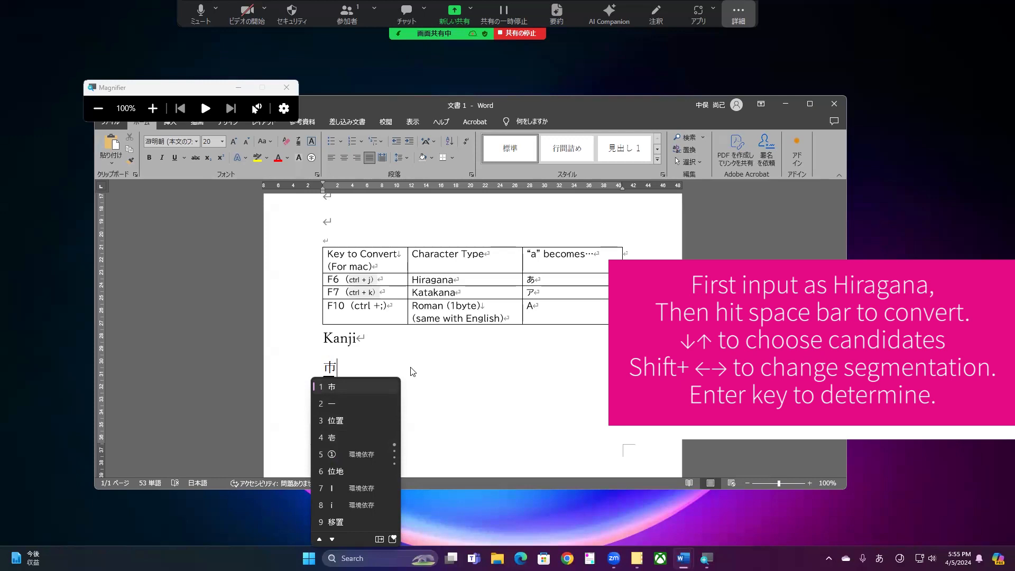
key("Escape")
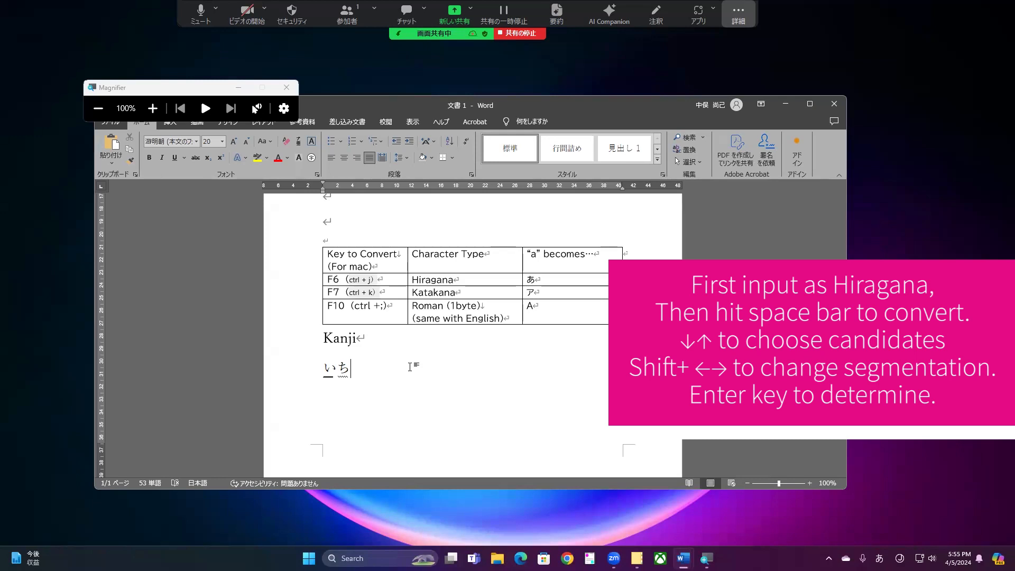
Convert いち below the Kanji heading to the kanji 一.
key("space")
key("shift+Right")
key("space")
key("space")
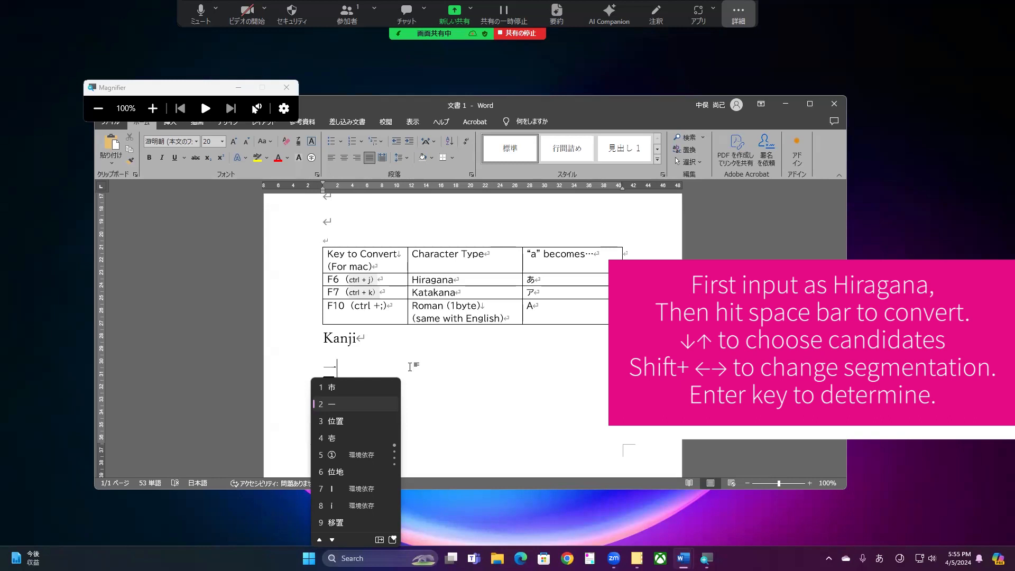
key("Return")
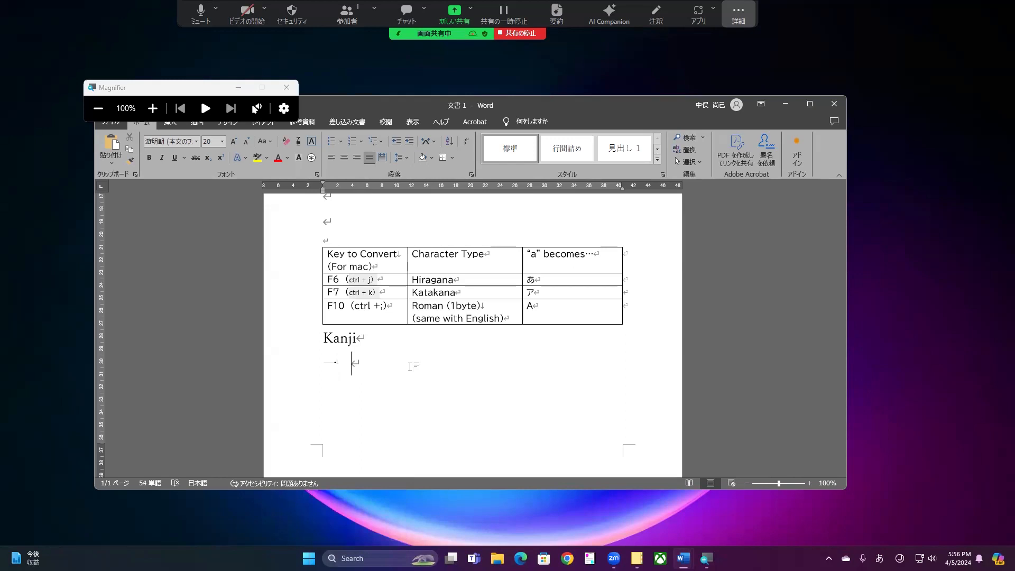
Enter いち on a new line below 一 and convert it to the kanji 位置.
key("Return")
type("ichi")
key("space")
key("space")
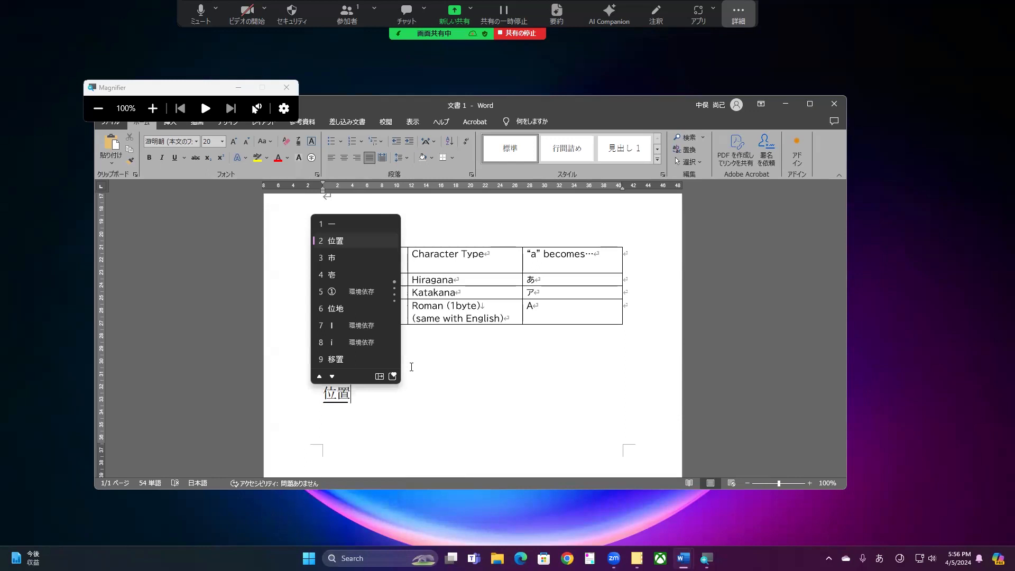
Add the meanings beside the kanji: 1 after 一 and Location after 位置.
left_click(411, 367)
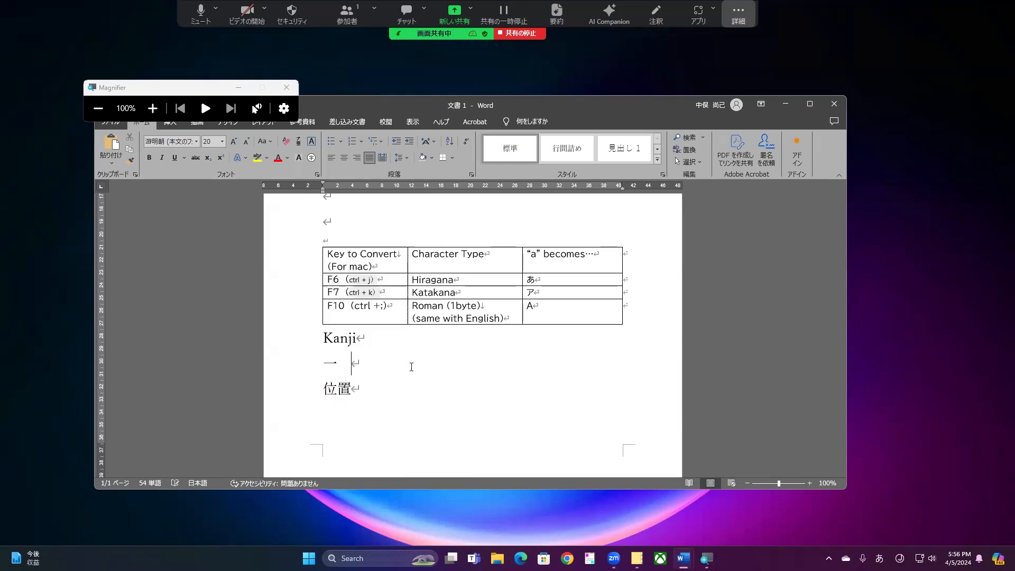
type("1")
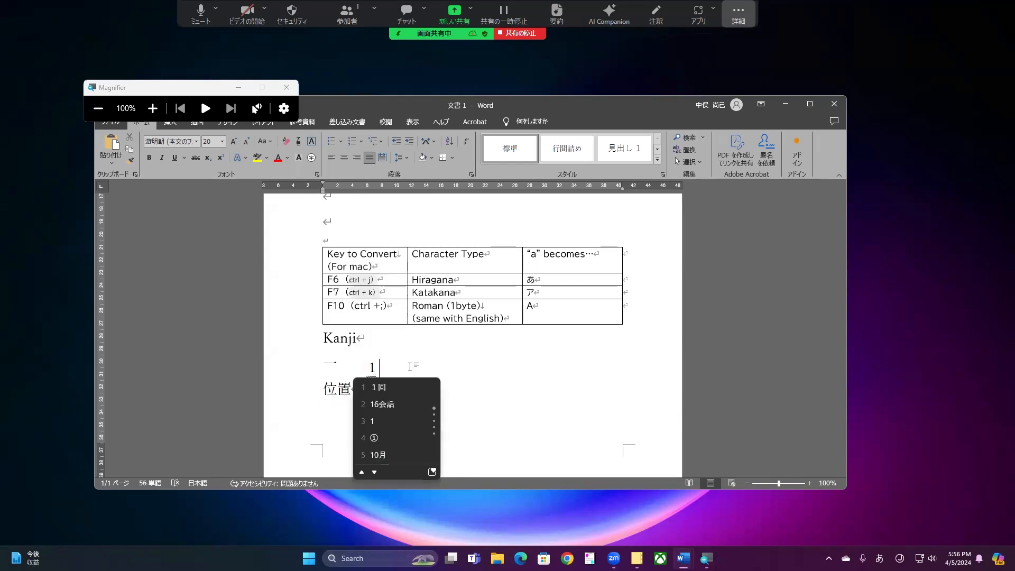
key("Return")
key("Down")
type("Location")
key("Return")
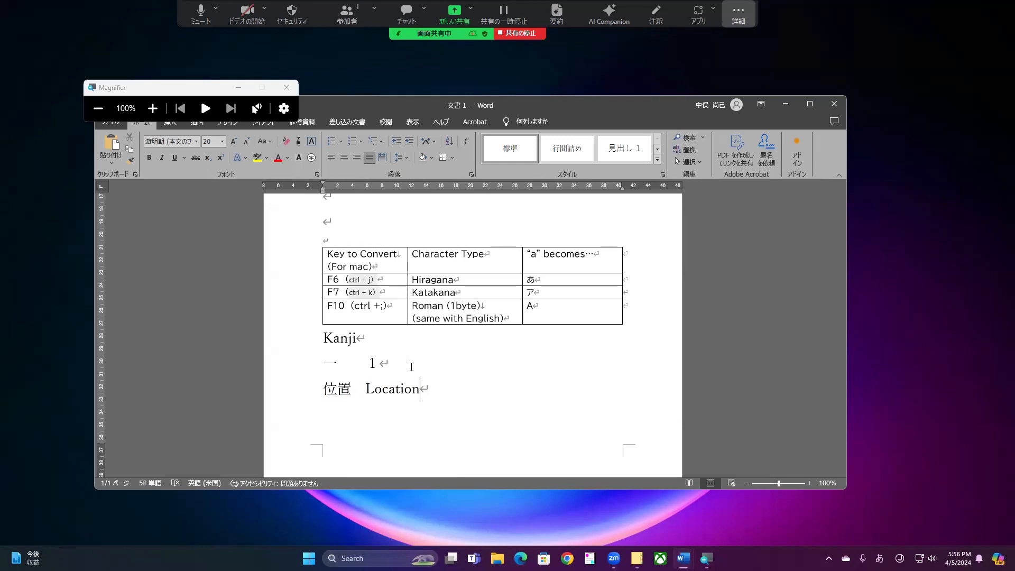